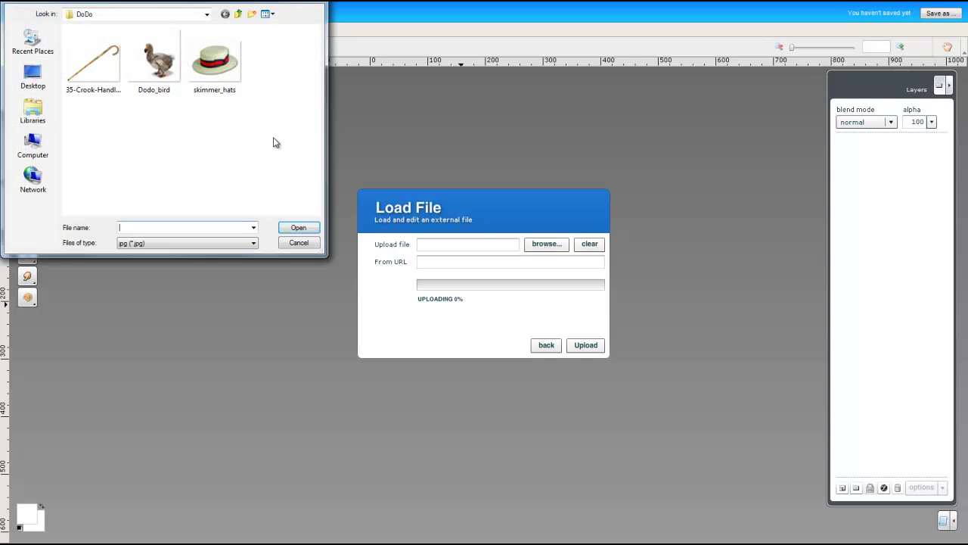
# Load the Dodo_bird image from the DoDo folder as the base picture
pyautogui.click(168, 81)
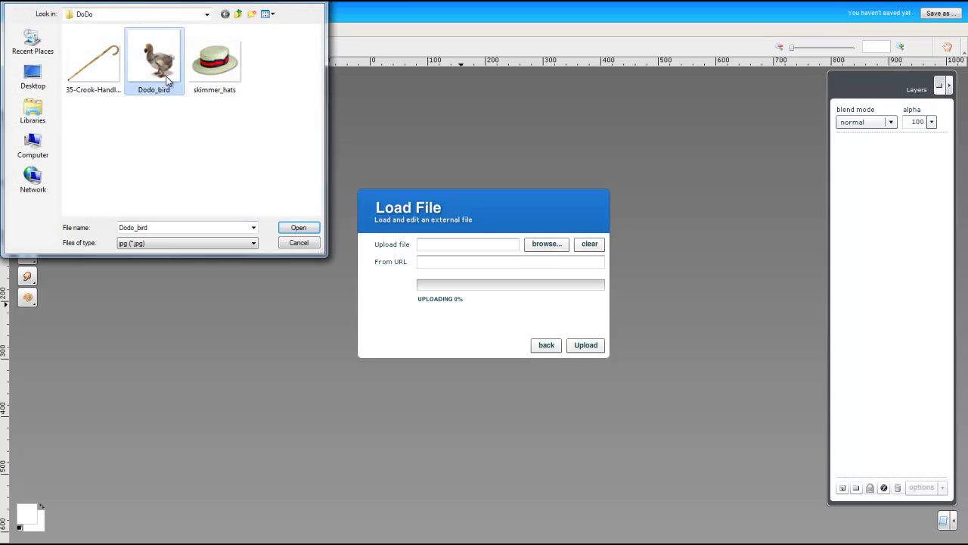
pyautogui.click(299, 228)
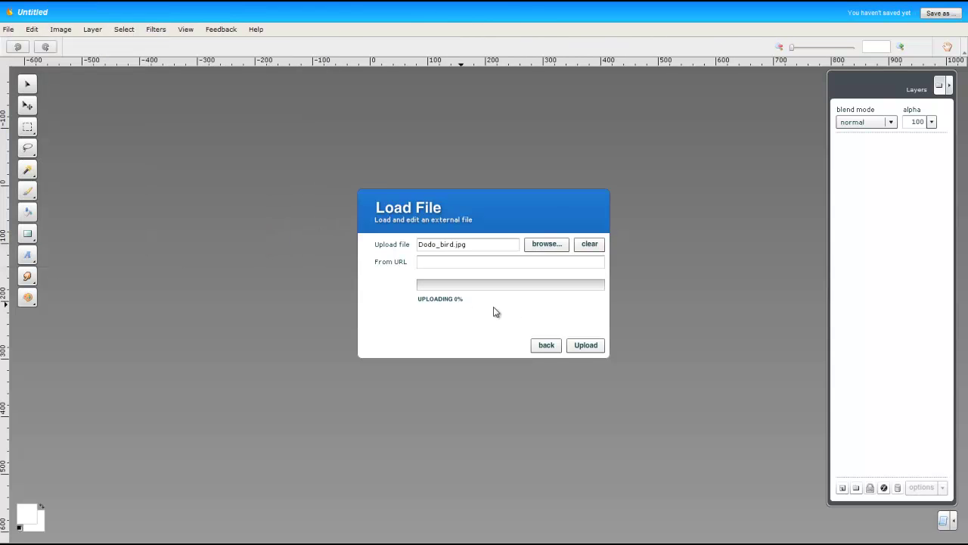
pyautogui.click(587, 346)
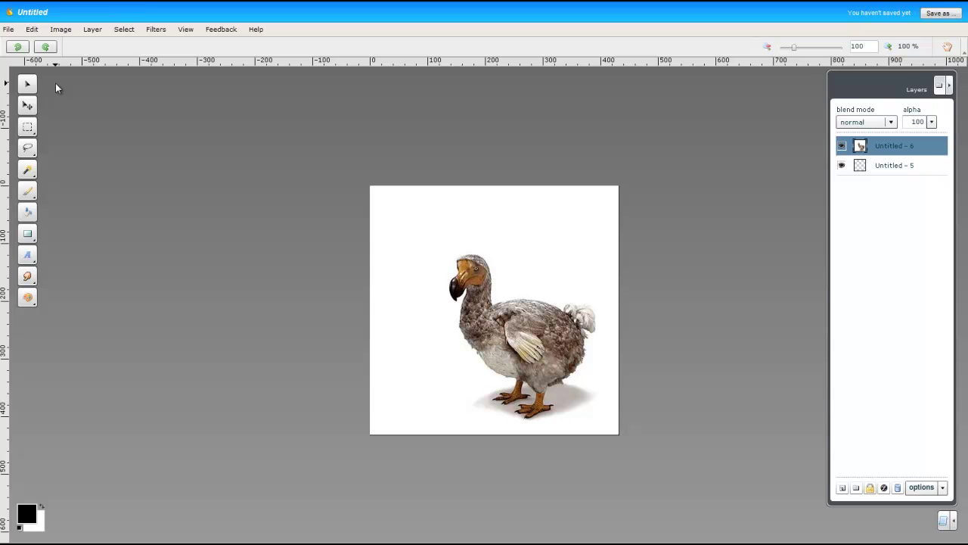
# Import skimmer_hats.jpg from the DoDo folder into the dodo image
pyautogui.click(9, 30)
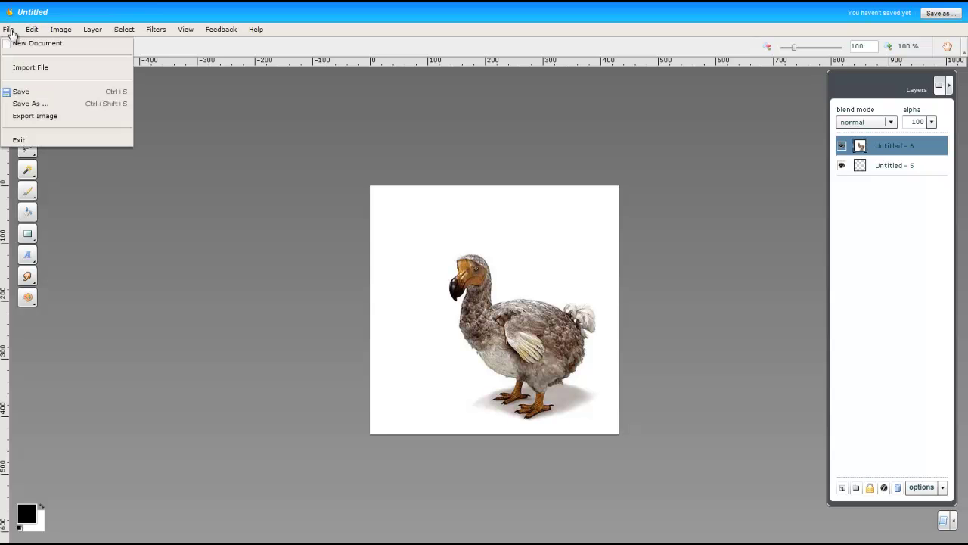
pyautogui.click(23, 68)
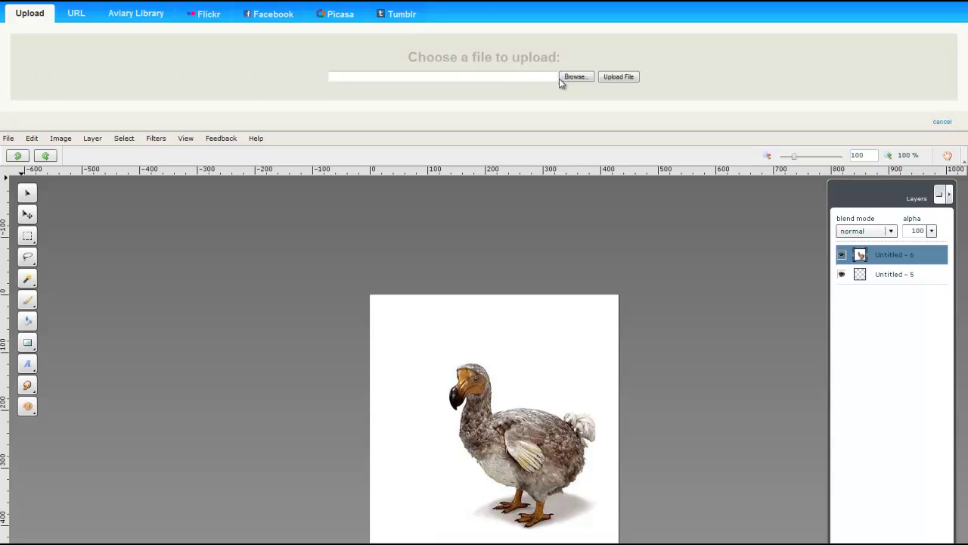
pyautogui.click(574, 77)
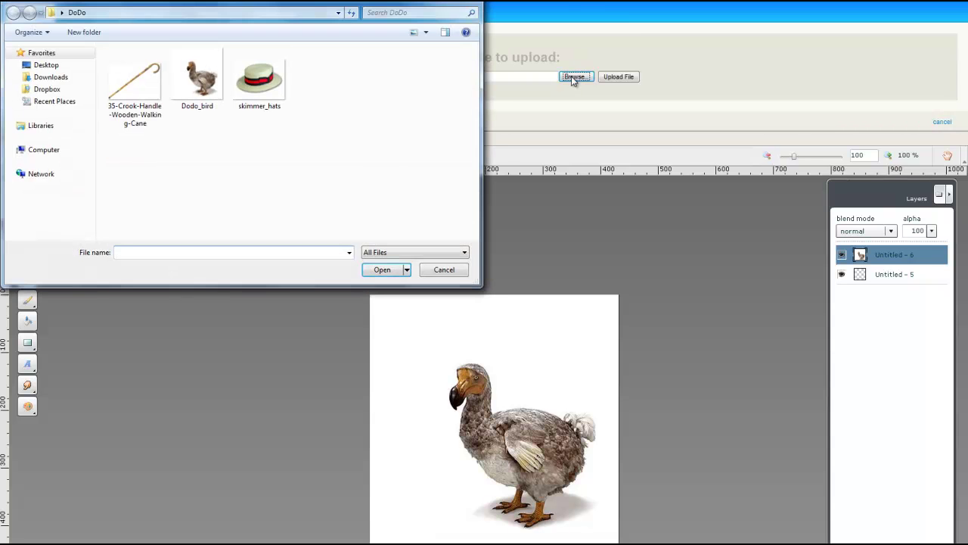
pyautogui.click(243, 92)
pyautogui.click(384, 270)
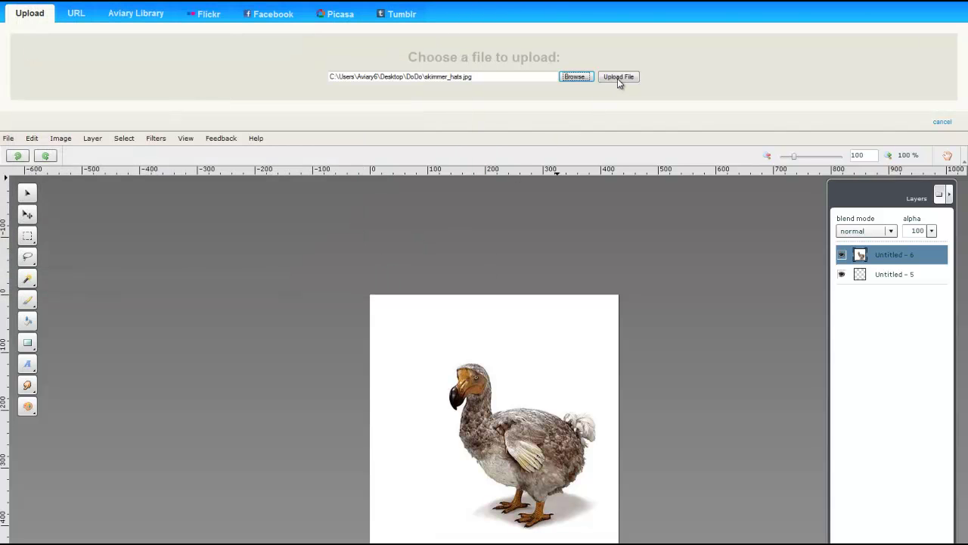
pyautogui.click(619, 77)
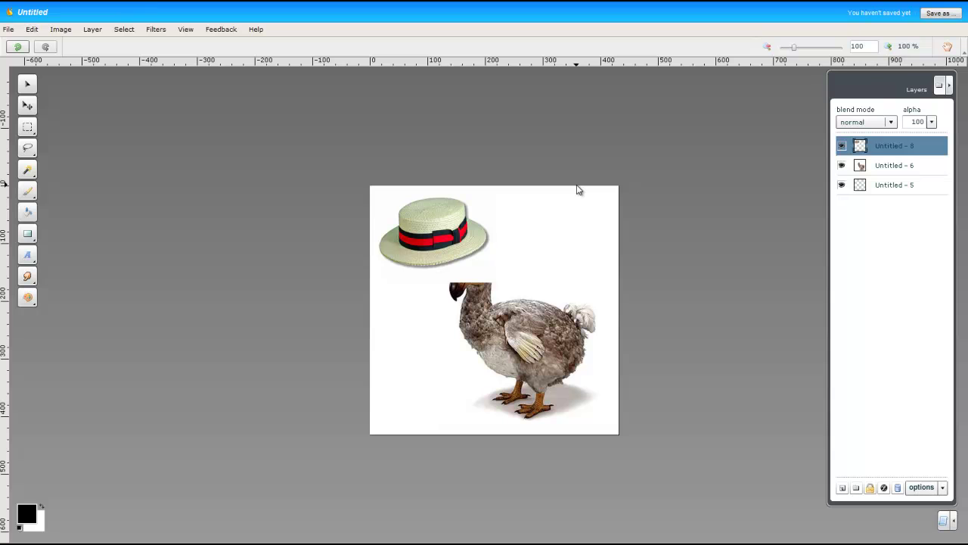
# Move the hat over the dodo's head and delete its white background using a contiguous Magic Wand selection with tolerance 32
pyautogui.click(28, 83)
pyautogui.moveTo(452, 241); pyautogui.dragTo(496, 250)
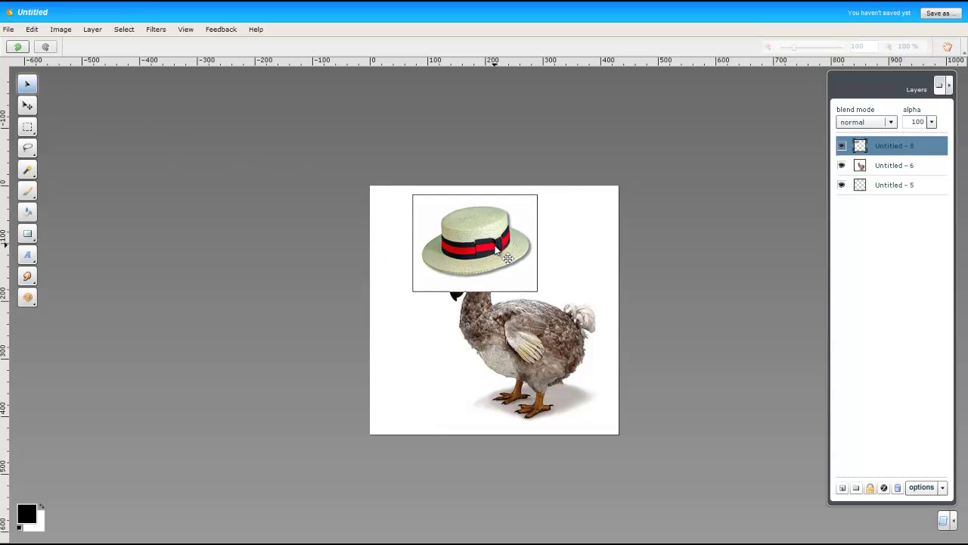
pyautogui.click(28, 170)
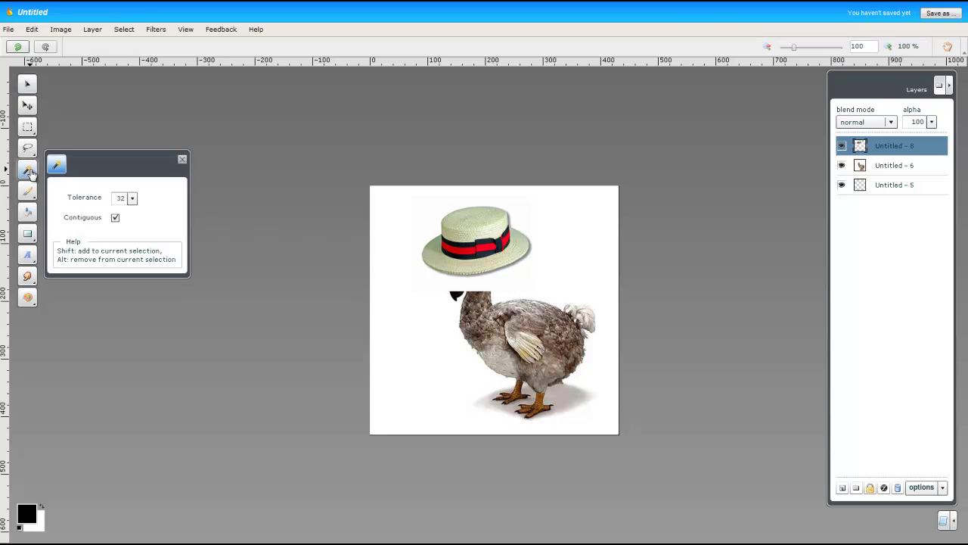
pyautogui.click(432, 219)
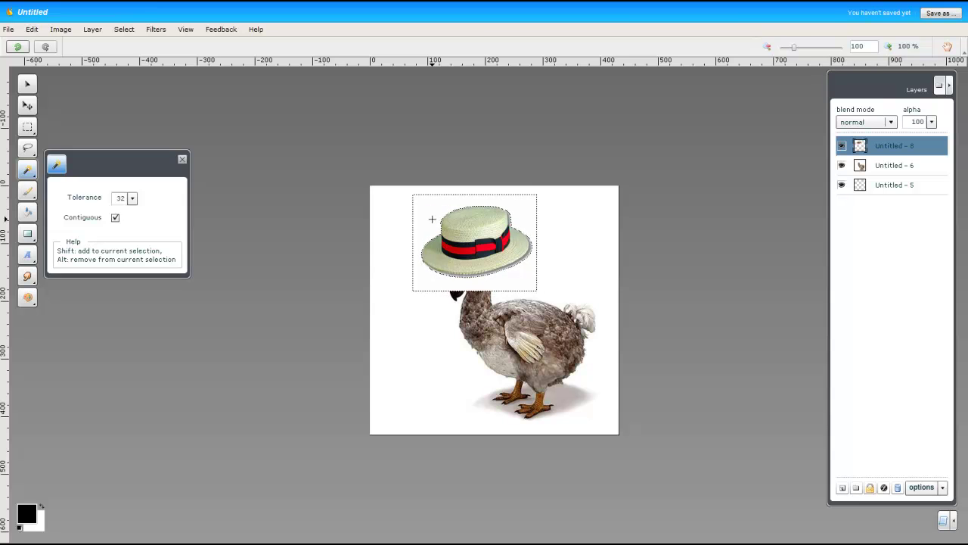
pyautogui.press('Delete')
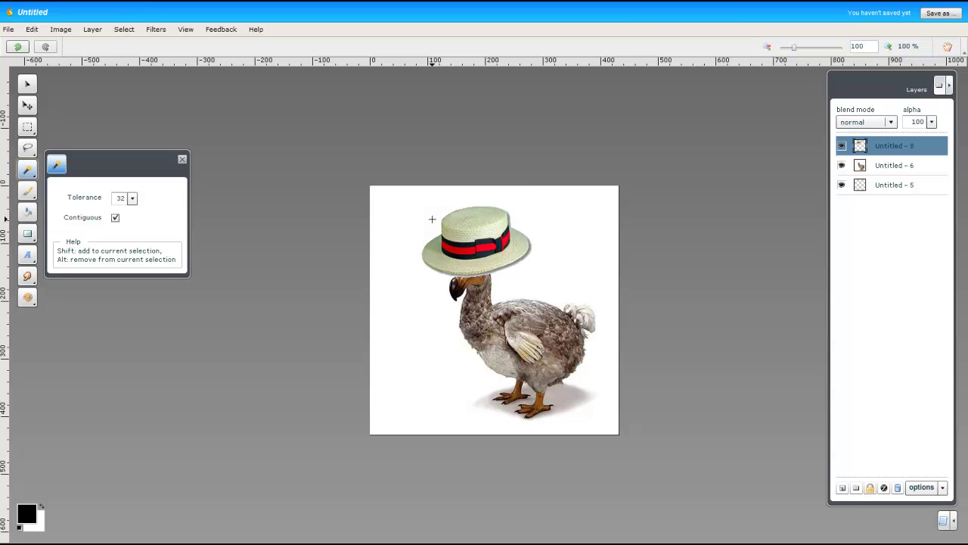
# Lasso the grey shadow along the hat's crown and brim with 0 feather and remove it
pyautogui.click(28, 152)
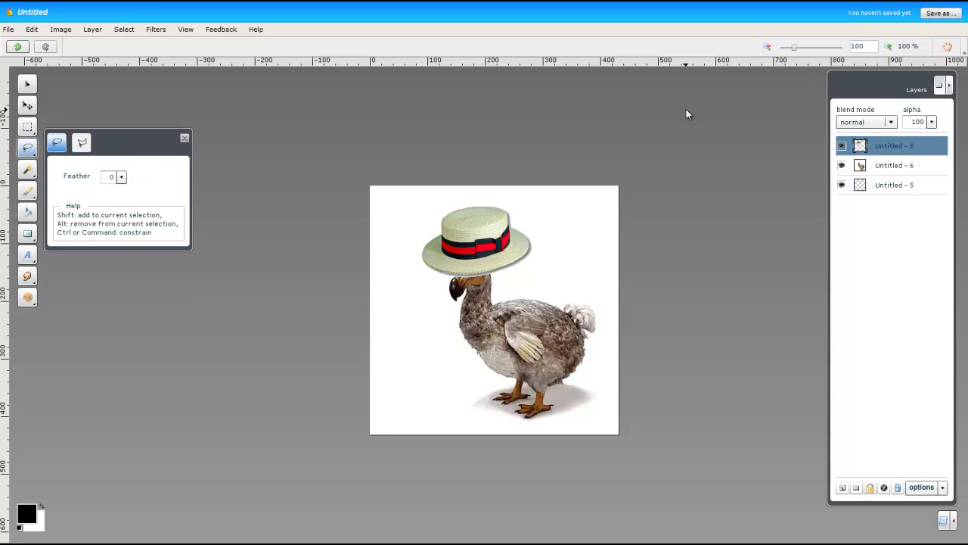
pyautogui.moveTo(797, 49); pyautogui.dragTo(820, 48)
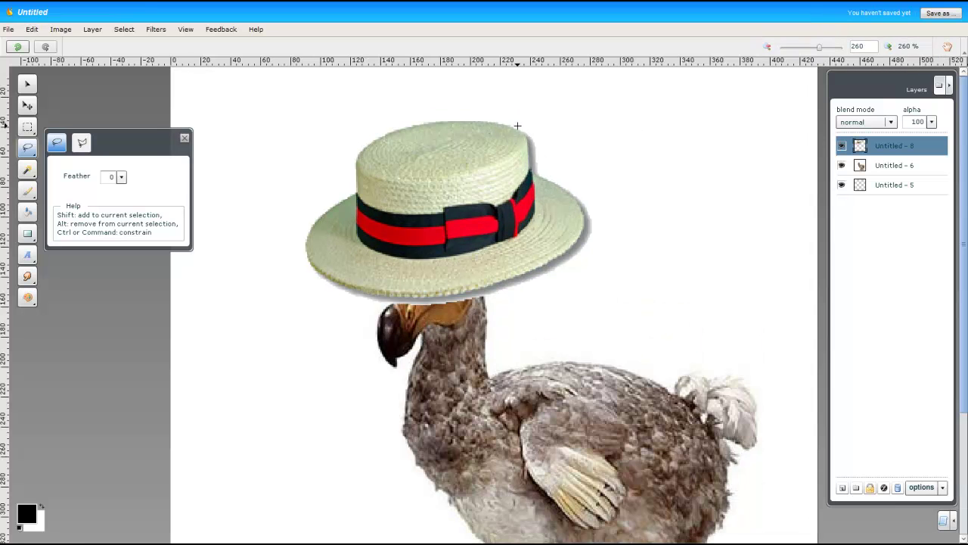
pyautogui.moveTo(517, 127); pyautogui.dragTo(522, 132)
pyautogui.moveTo(527, 160)
pyautogui.mouseDown()
pyautogui.moveTo(539, 176)
pyautogui.moveTo(543, 131)
pyautogui.moveTo(519, 121)
pyautogui.mouseUp()
pyautogui.hotkey('ctrl', 'd')
pyautogui.moveTo(583, 215)
pyautogui.mouseDown()
pyautogui.moveTo(562, 255)
pyautogui.moveTo(501, 280)
pyautogui.mouseUp()
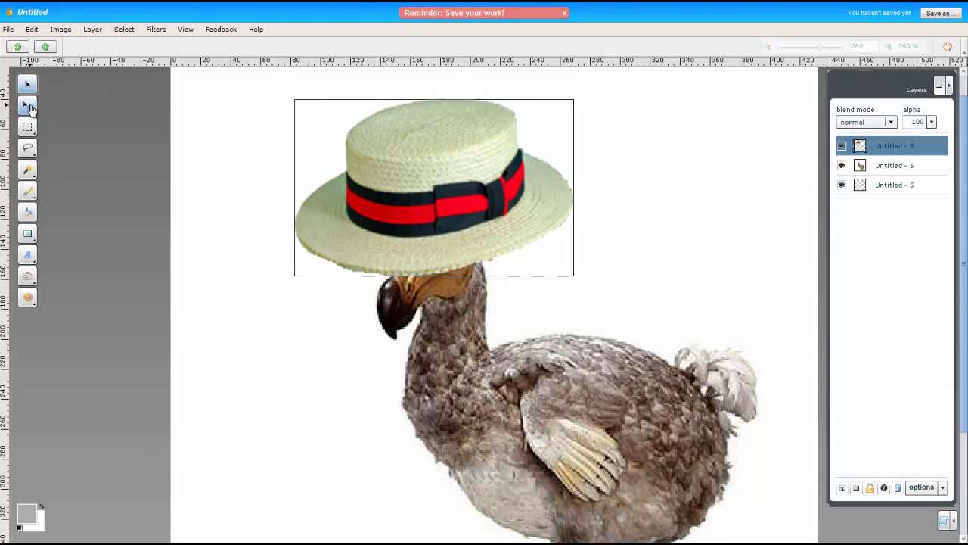
# Shrink the hat to slightly wider than the dodo's head, seat it just above the eye, and apply the transformation
pyautogui.click(28, 107)
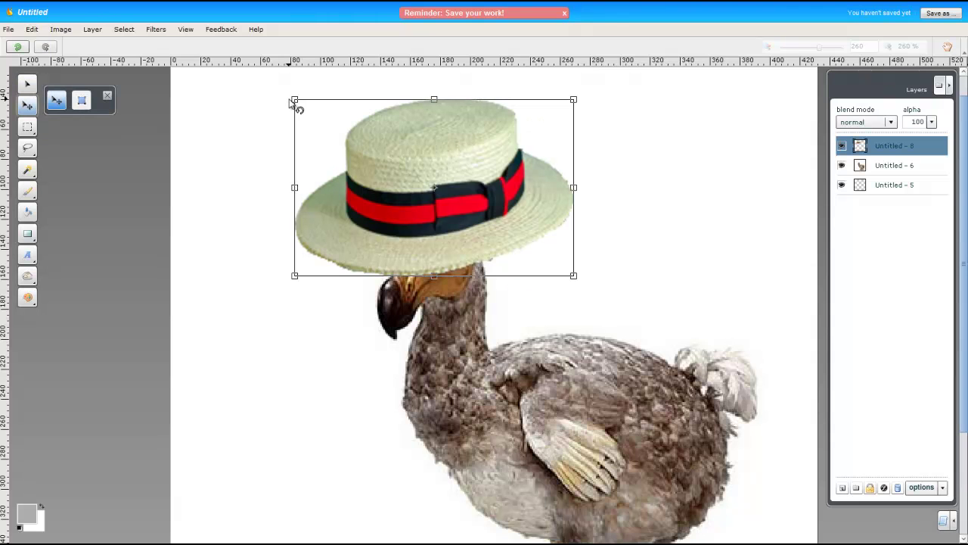
pyautogui.moveTo(294, 101); pyautogui.dragTo(373, 212)
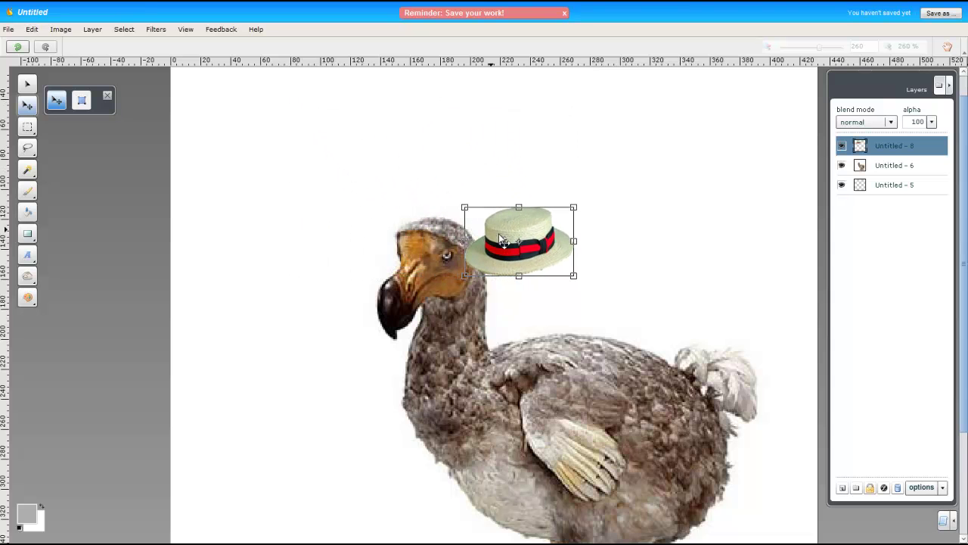
pyautogui.moveTo(504, 237); pyautogui.dragTo(421, 213)
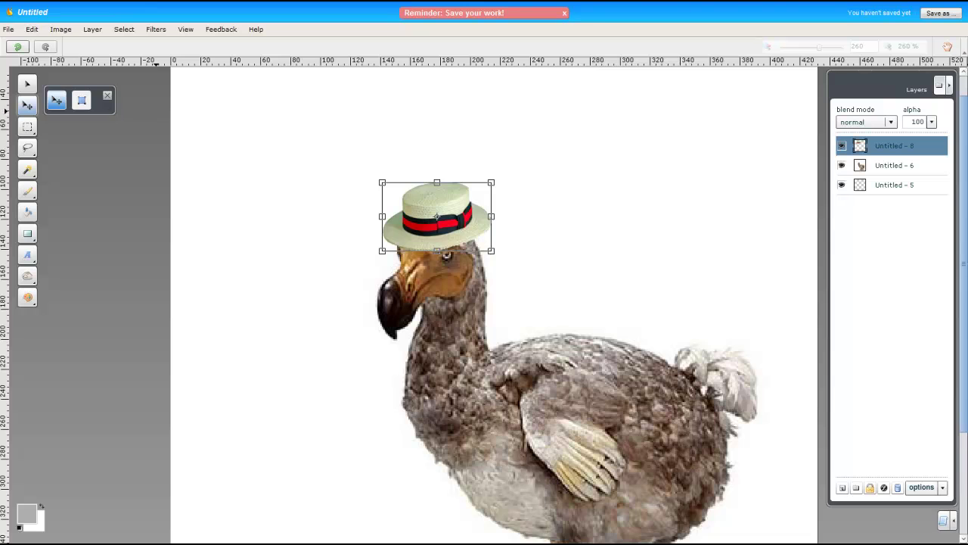
pyautogui.click(29, 86)
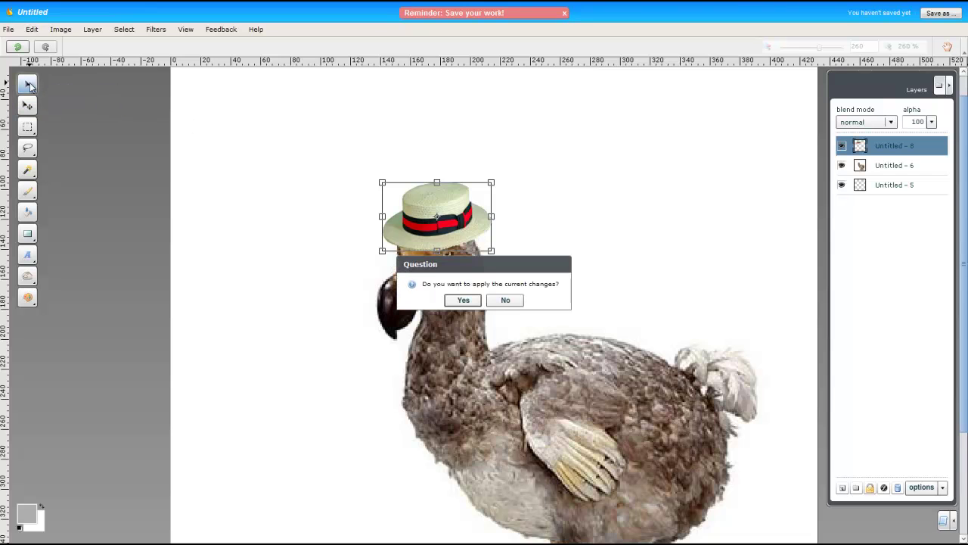
pyautogui.click(463, 300)
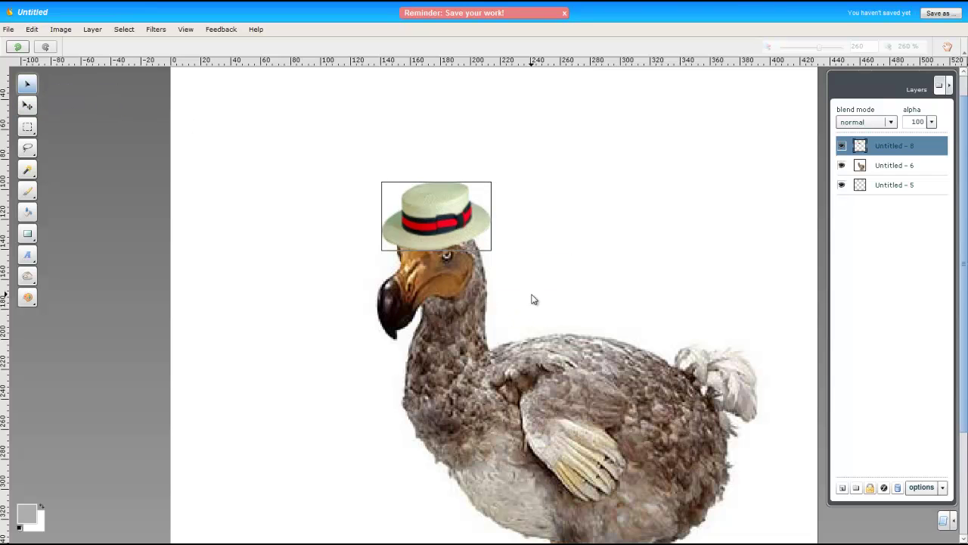
# Mirror the walking cane, rotate it to horizontal, place it across the dodo's wing with the handle beyond the chest, and apply the transformation
pyautogui.click(867, 185)
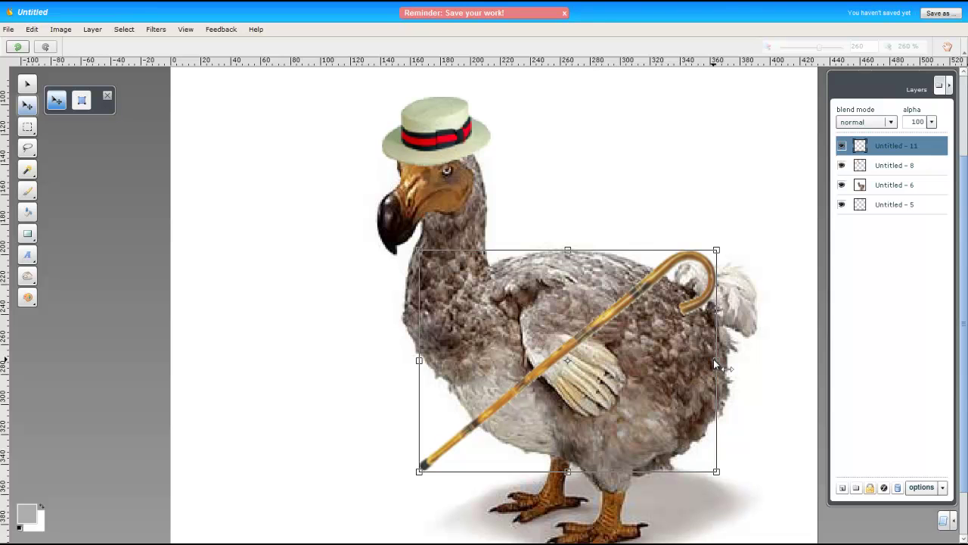
pyautogui.moveTo(713, 360); pyautogui.dragTo(109, 383)
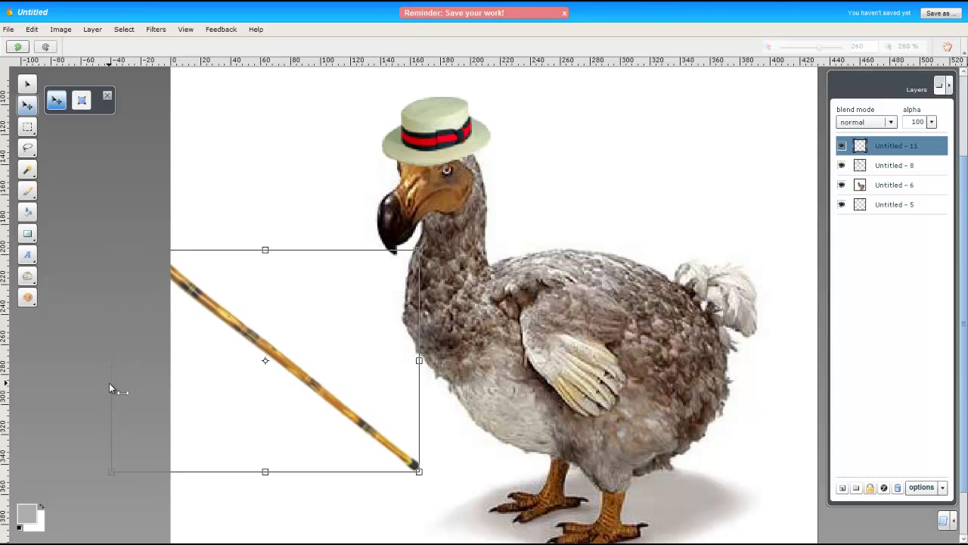
pyautogui.moveTo(435, 463); pyautogui.dragTo(506, 351)
pyautogui.moveTo(283, 353); pyautogui.dragTo(571, 371)
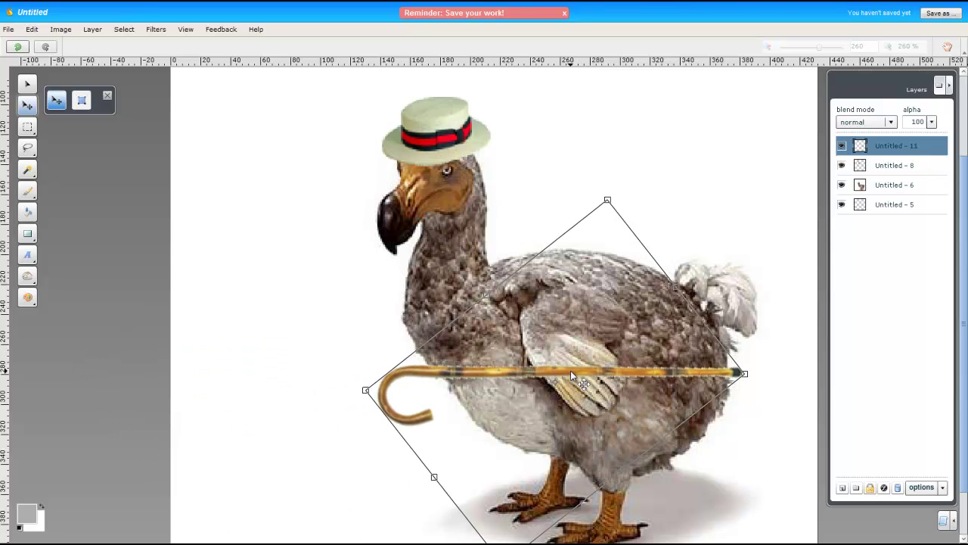
pyautogui.click(25, 93)
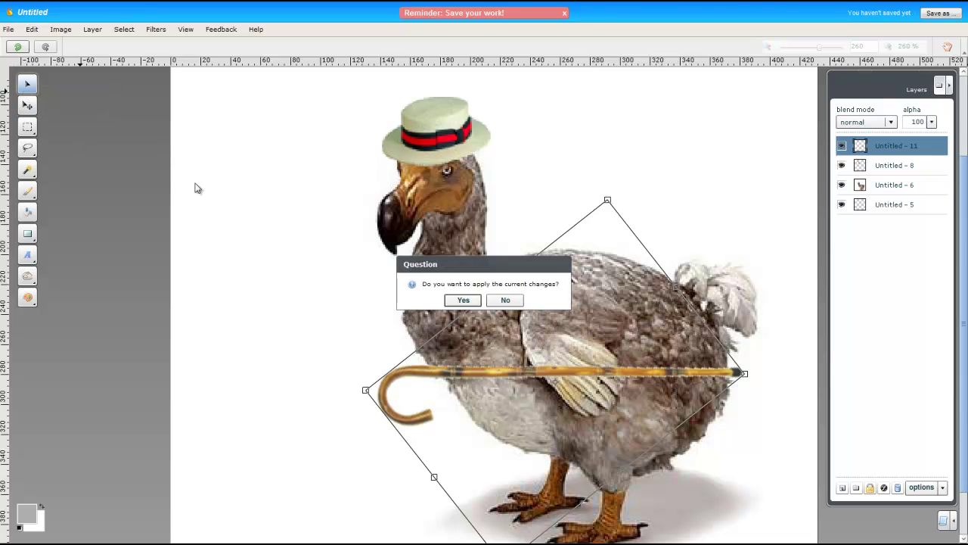
pyautogui.click(461, 301)
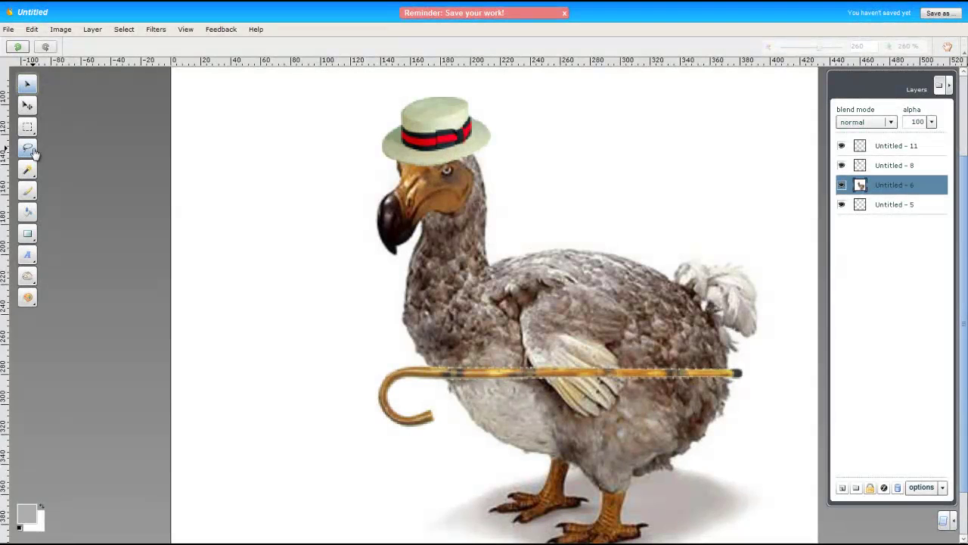
# Lasso the pale wing feathers on the dodo layer with 0 feather and cut them out
pyautogui.click(28, 150)
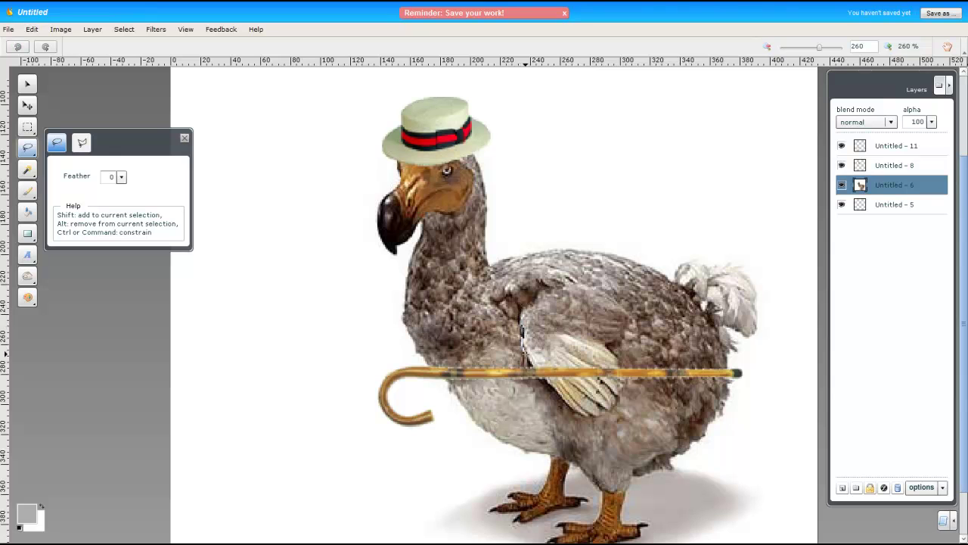
pyautogui.moveTo(539, 378)
pyautogui.mouseDown()
pyautogui.moveTo(583, 414)
pyautogui.moveTo(610, 412)
pyautogui.moveTo(627, 378)
pyautogui.moveTo(604, 342)
pyautogui.mouseUp()
pyautogui.moveTo(524, 330); pyautogui.dragTo(521, 326)
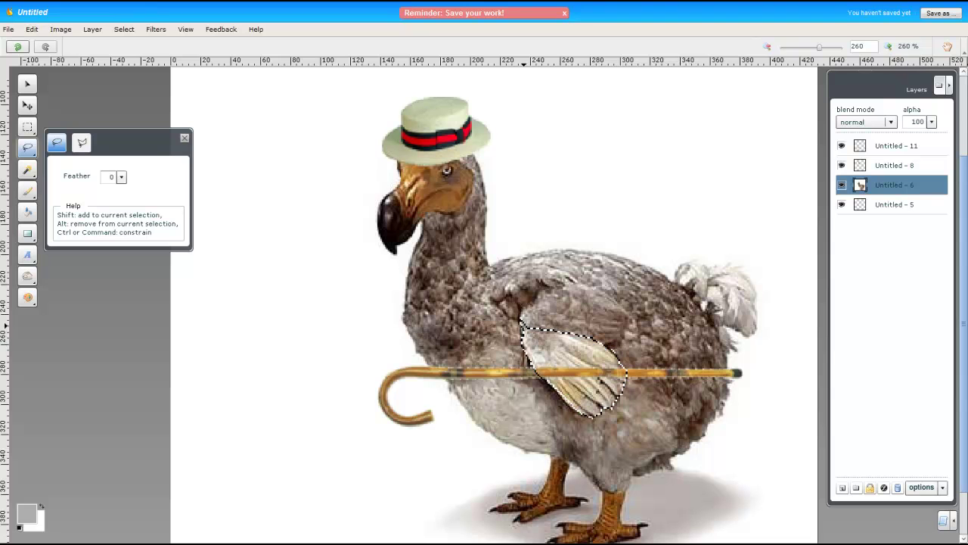
pyautogui.click(38, 34)
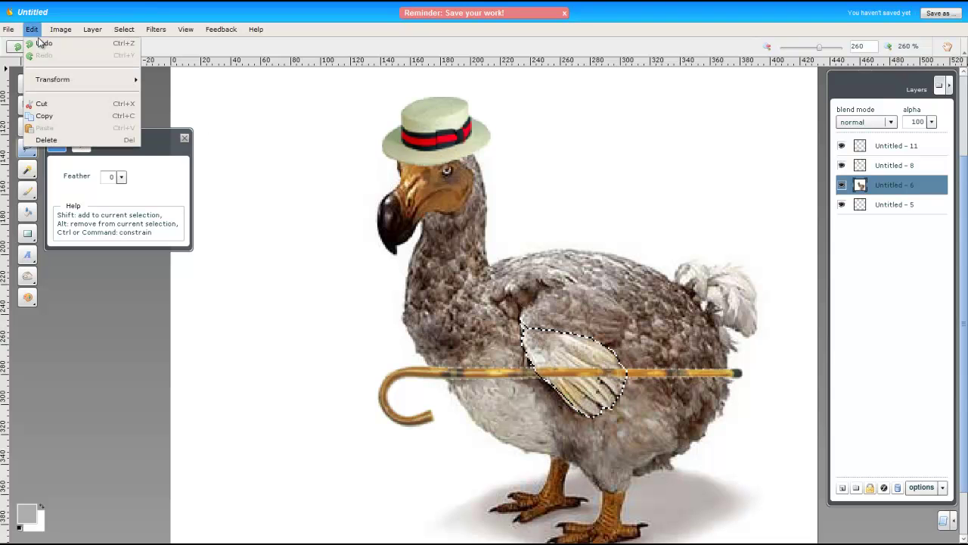
pyautogui.click(42, 103)
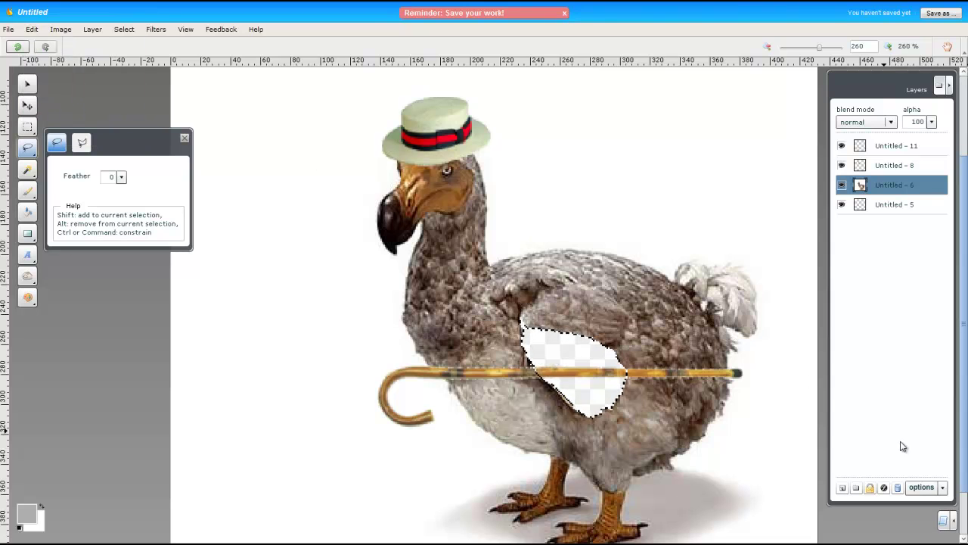
# Add a layer, paste the cut wing, move the pasted wing layer above the cane layer, and clear the selection
pyautogui.click(846, 489)
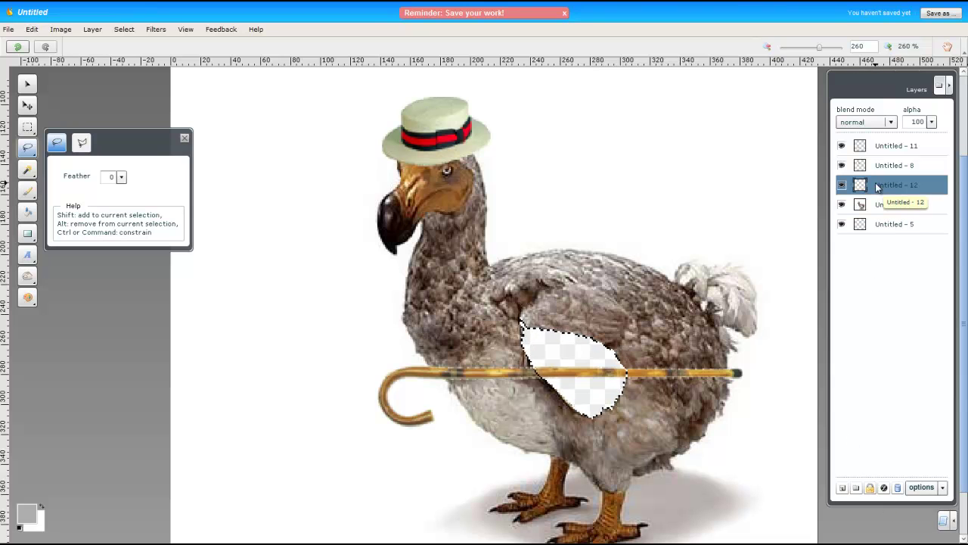
pyautogui.click(33, 34)
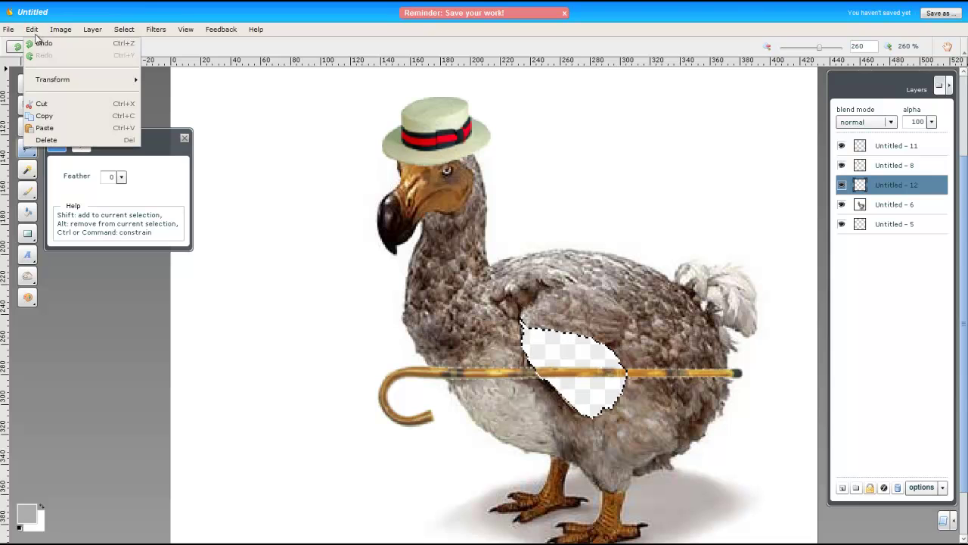
pyautogui.click(45, 128)
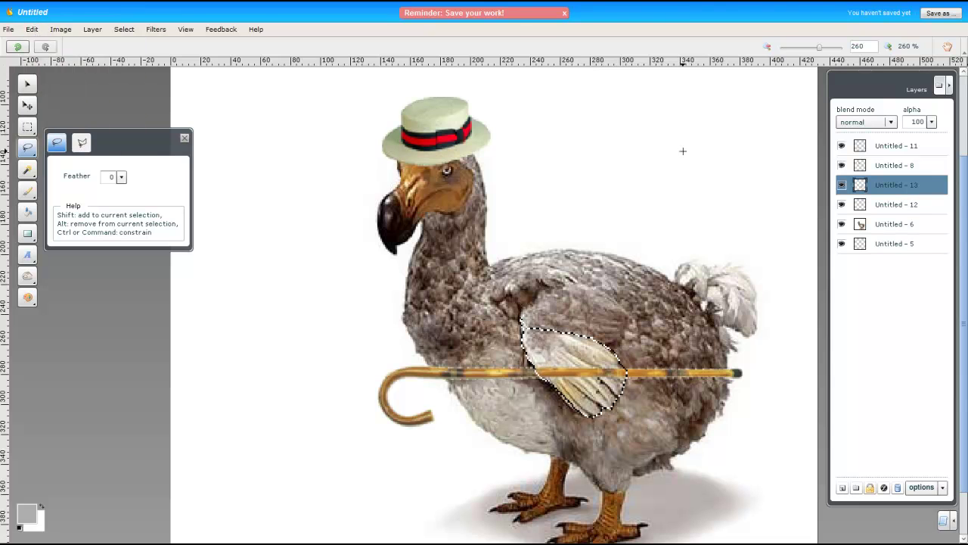
pyautogui.moveTo(861, 185); pyautogui.dragTo(868, 146)
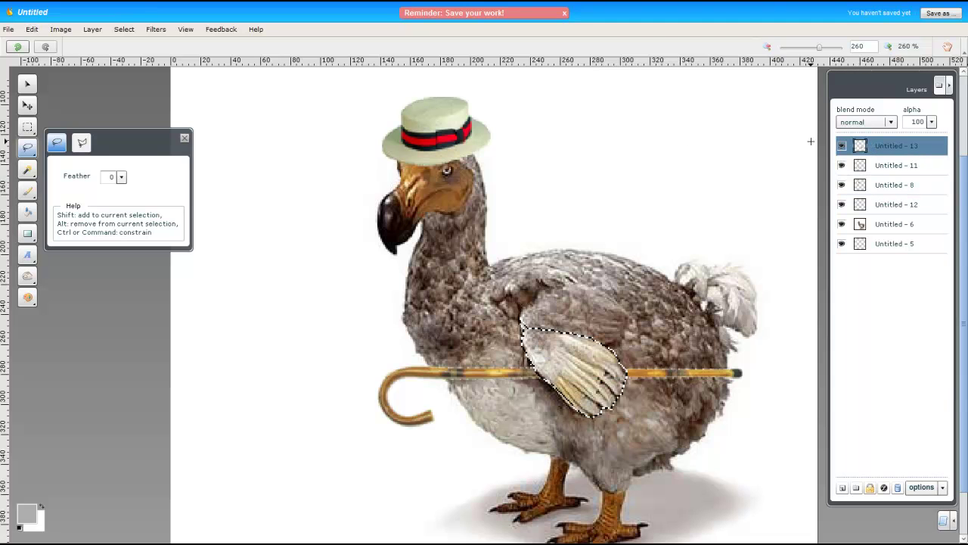
pyautogui.click(119, 31)
pyautogui.click(132, 57)
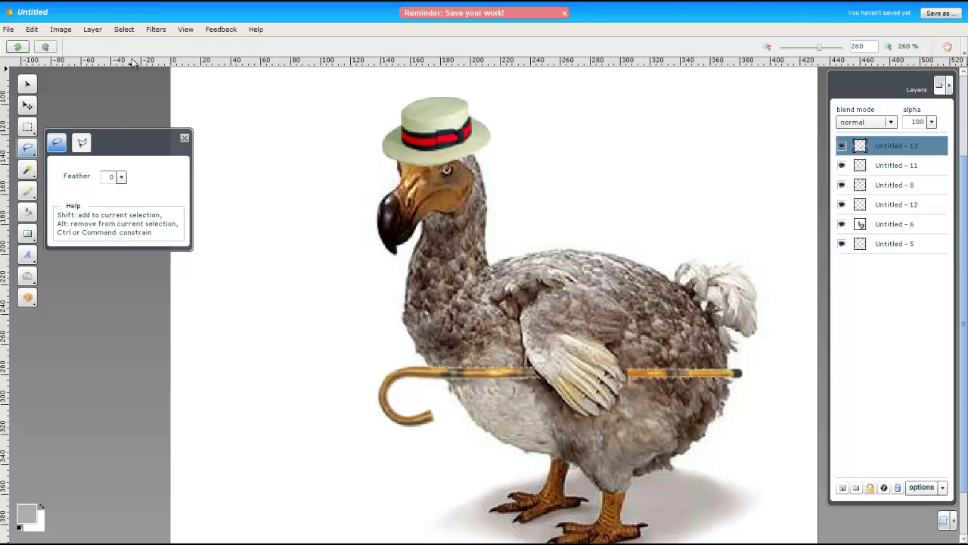